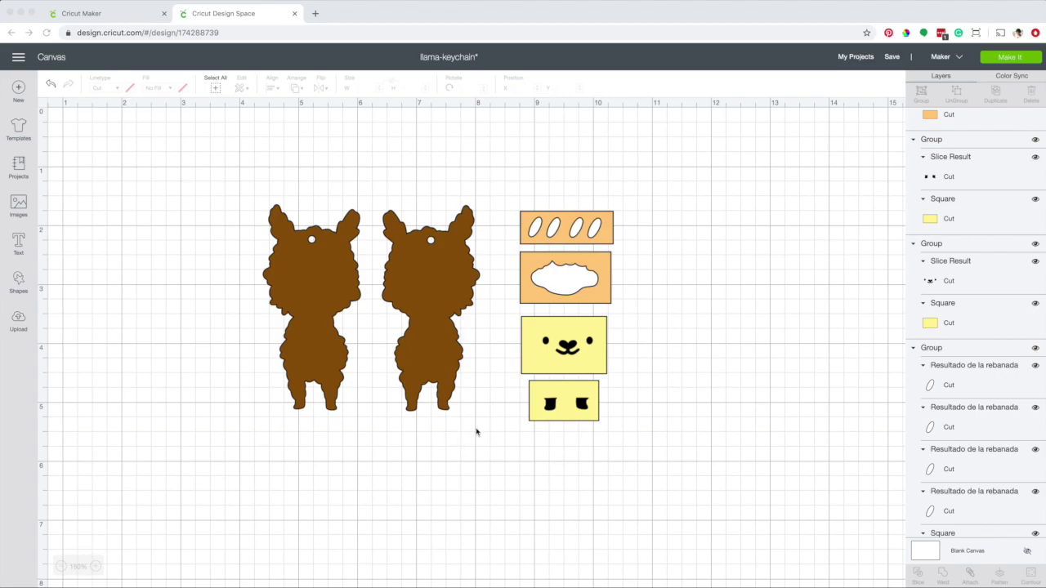
left_click_drag(217, 172, 467, 430)
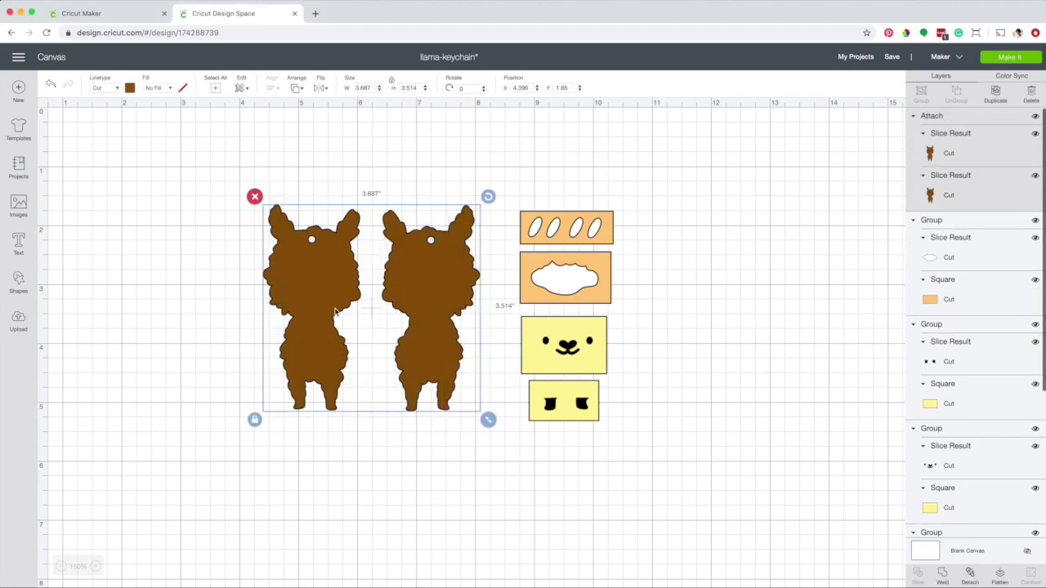
left_click_drag(655, 189, 511, 296)
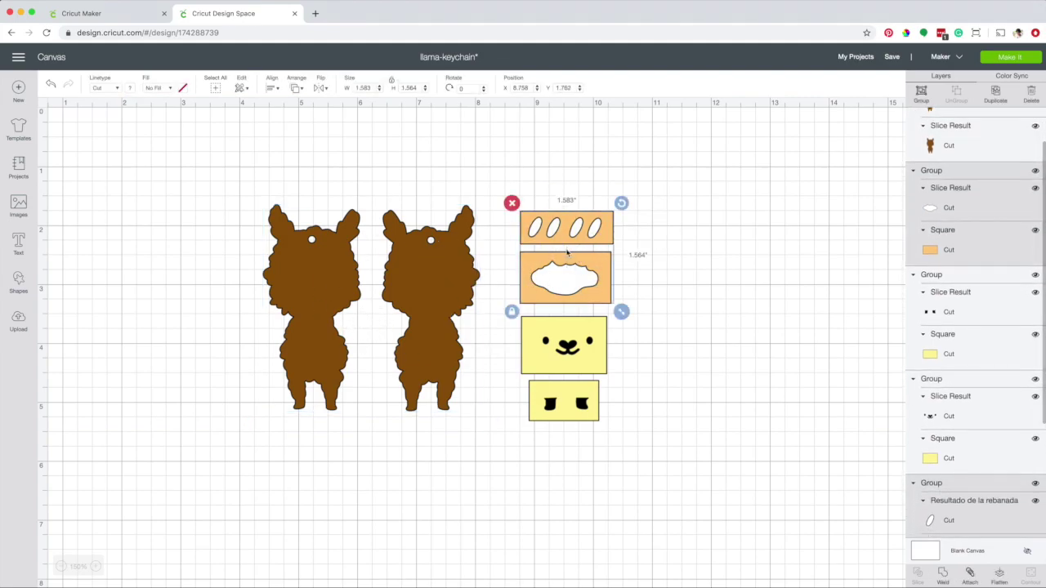
left_click_drag(635, 314, 493, 451)
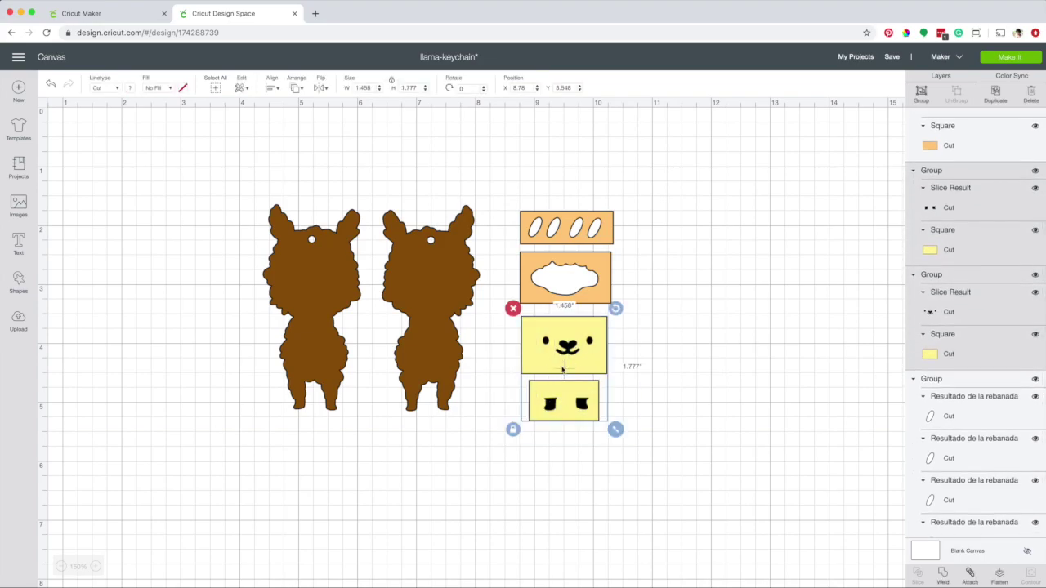
Hide the four groups holding the orange and yellow pieces, leaving only the two brown llama bodies on the canvas
left_click_drag(658, 189, 507, 446)
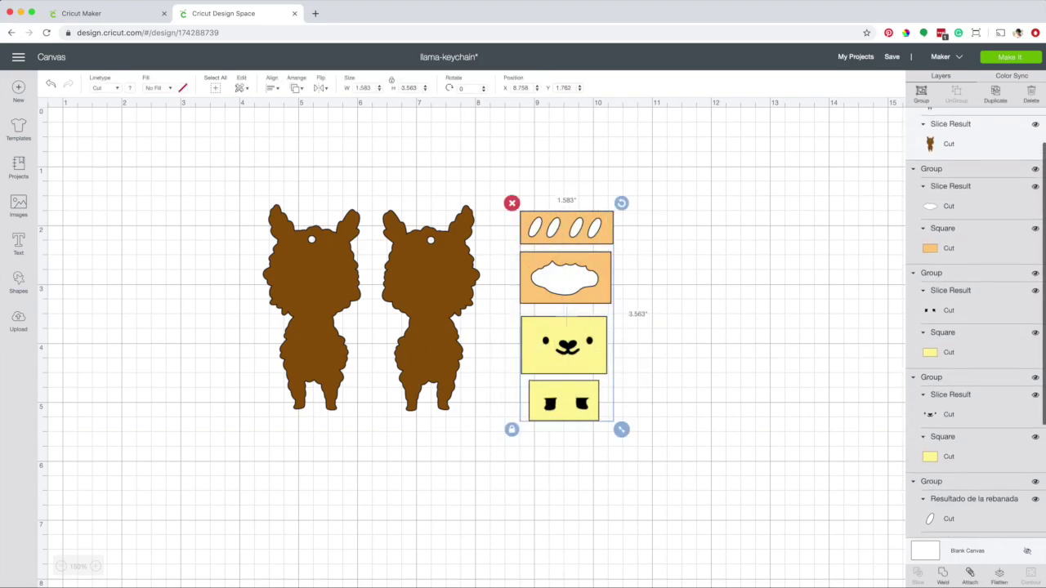
left_click(1036, 168)
left_click(1036, 273)
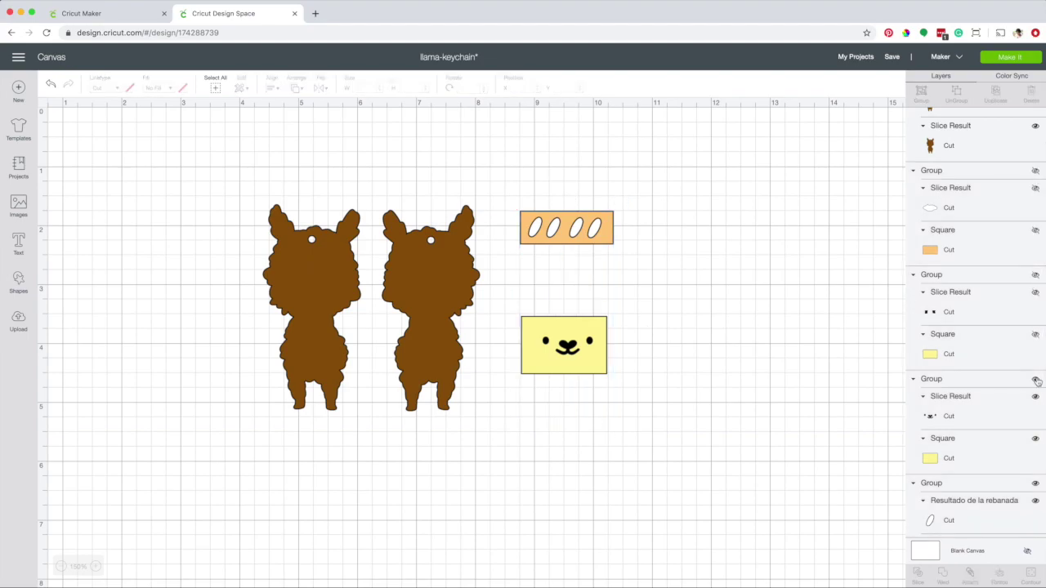
left_click(1035, 379)
left_click(1035, 483)
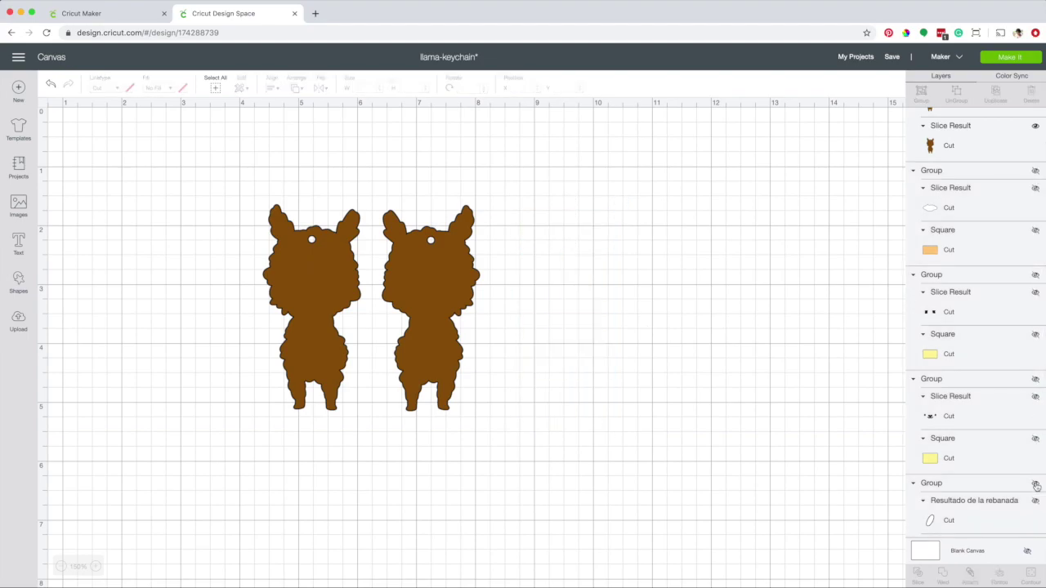
Send the brown llama bodies to the cutting mat and set the material to Faux Leather (Paper Thin)
left_click(1011, 57)
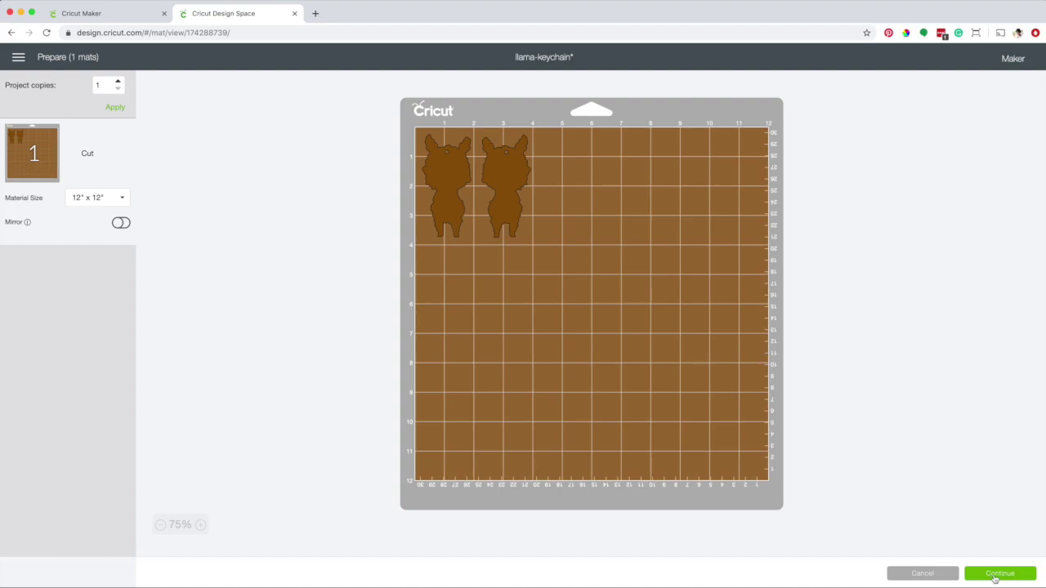
left_click(995, 575)
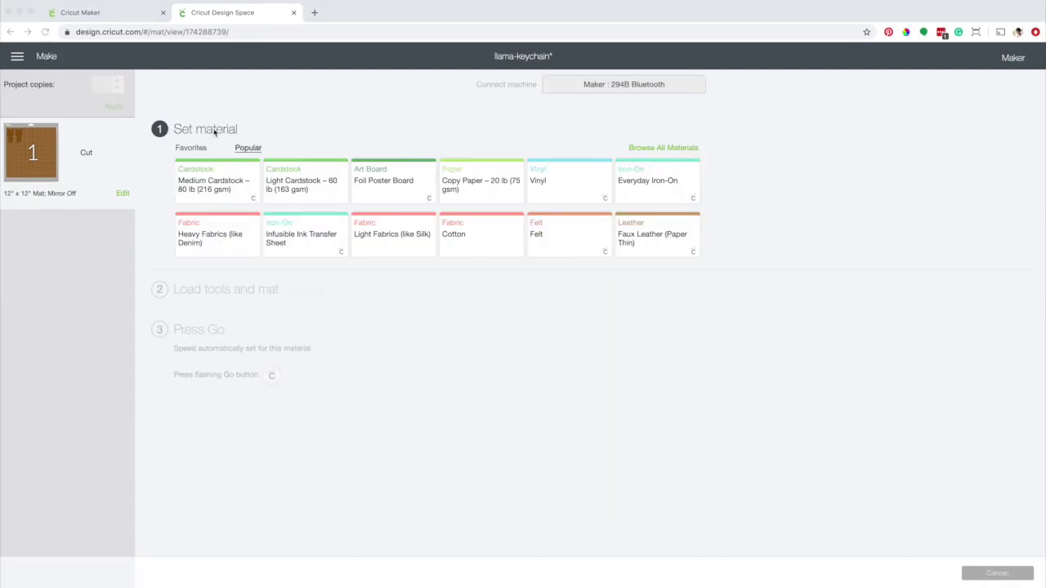
left_click(657, 241)
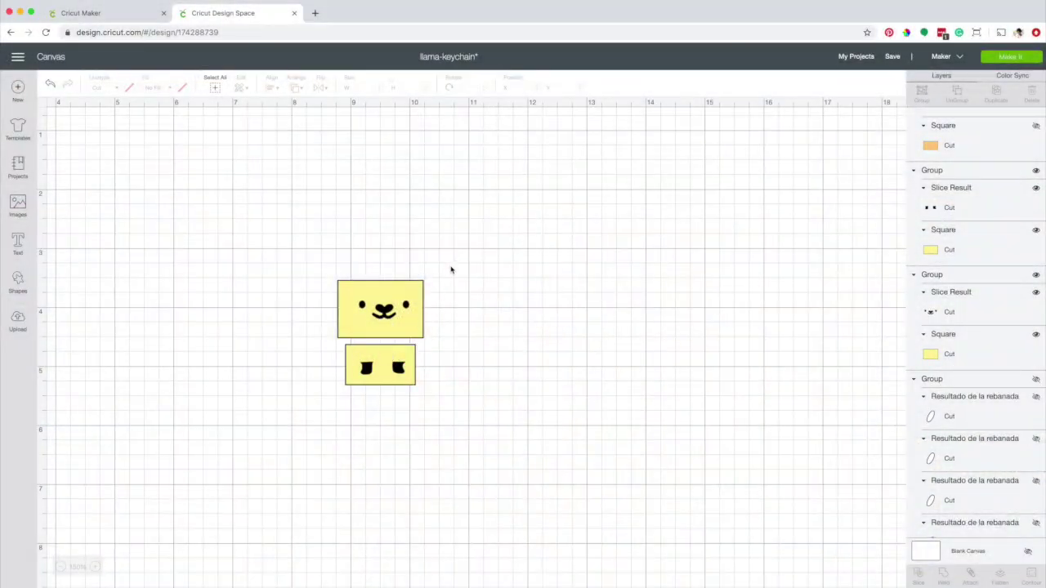
Attach the yellow face and hoof pieces and send them to cut unmirrored with Everyday Iron-On as the material
left_click_drag(456, 260, 318, 429)
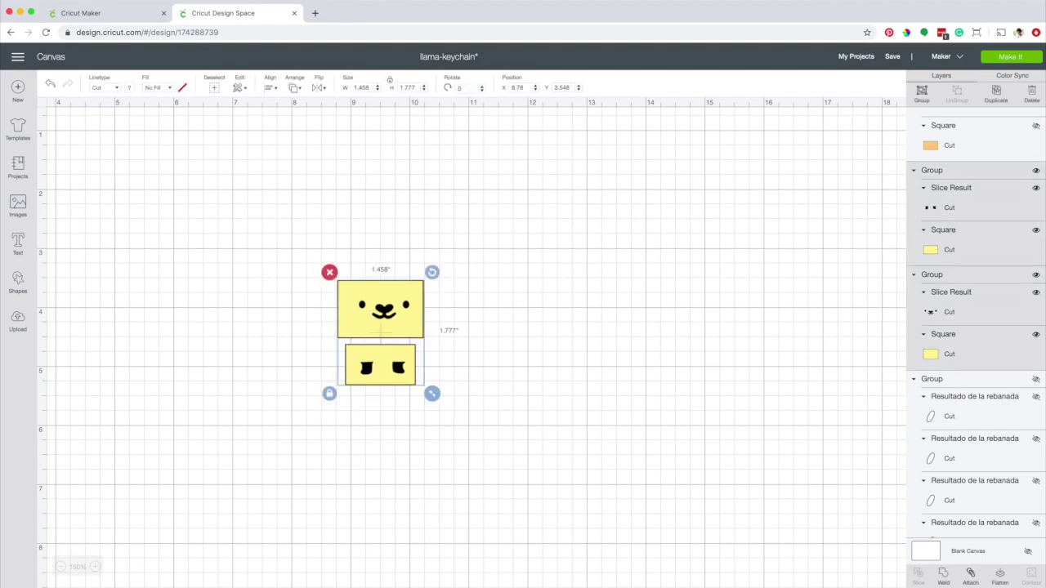
left_click(970, 576)
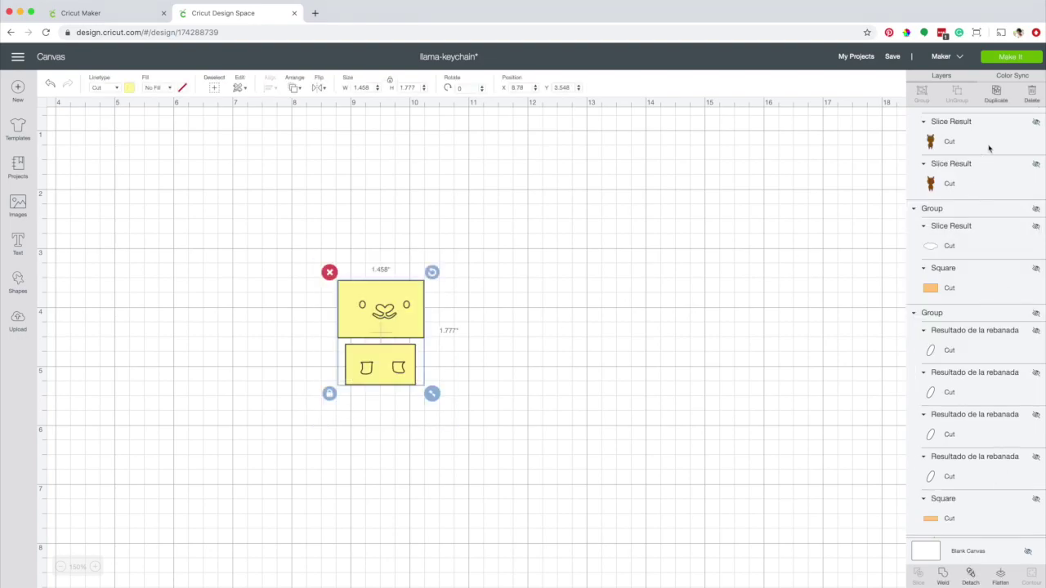
left_click(1007, 58)
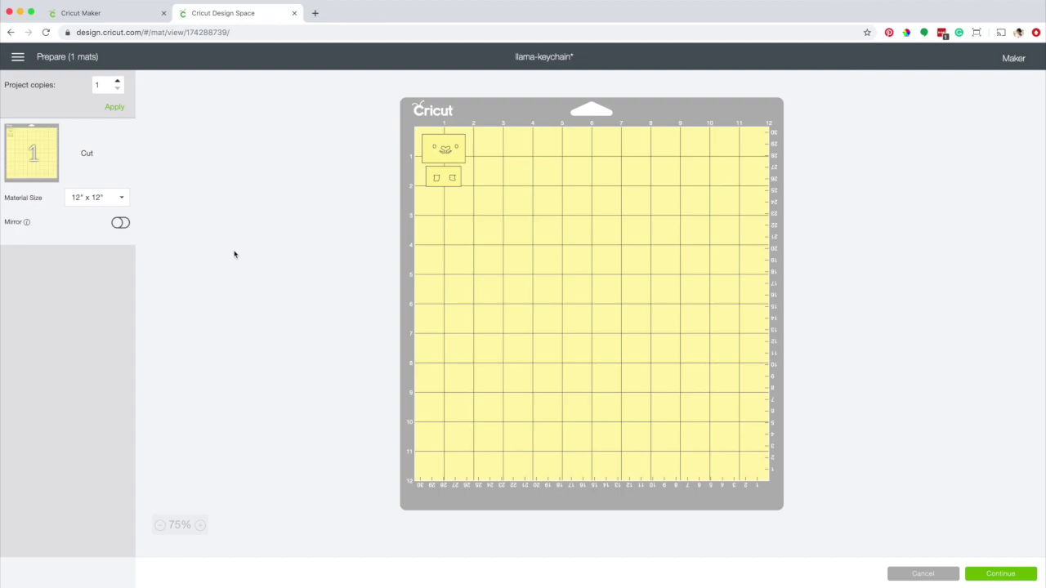
left_click(1000, 574)
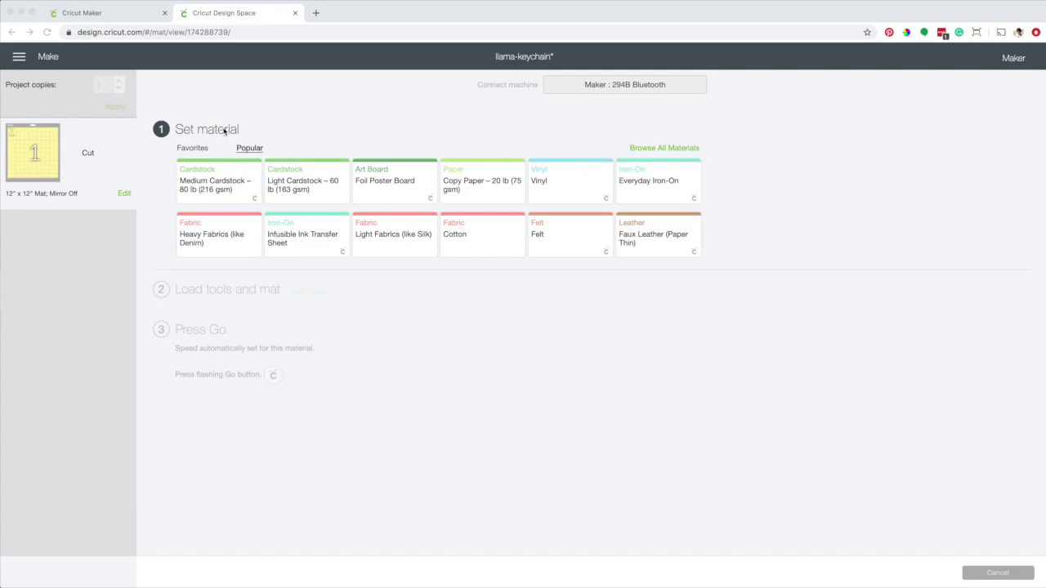
left_click(657, 186)
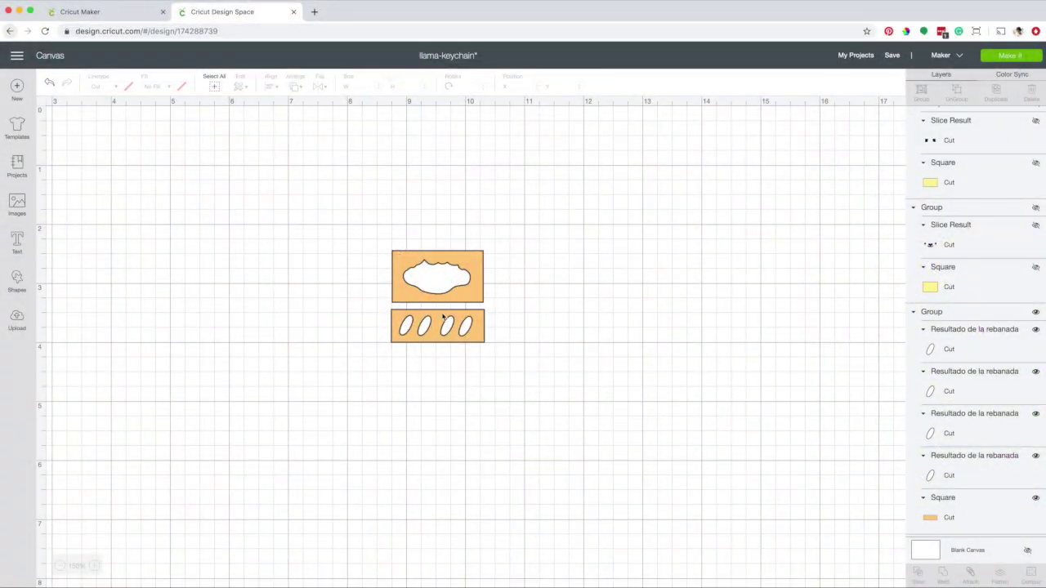
Duplicate the orange rectangle with the cloud-shaped cutout twice and stack the copies above the original
left_click_drag(528, 301, 456, 219)
key("ctrl+d")
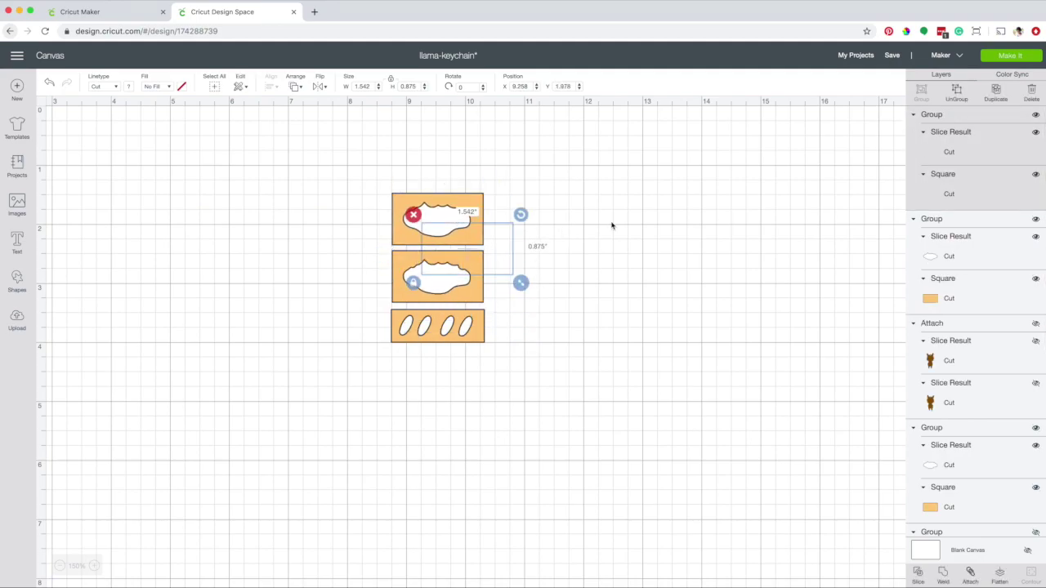
left_click_drag(486, 249, 456, 164)
left_click(549, 185)
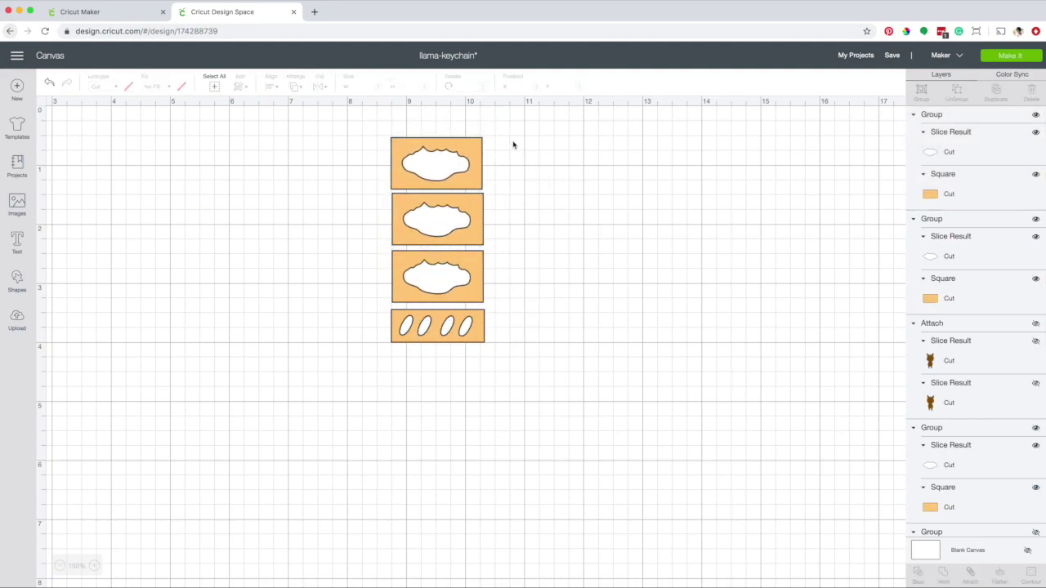
Attach all four orange pieces together and send them to cut with Mirror turned on for the mat
left_click_drag(515, 130, 361, 405)
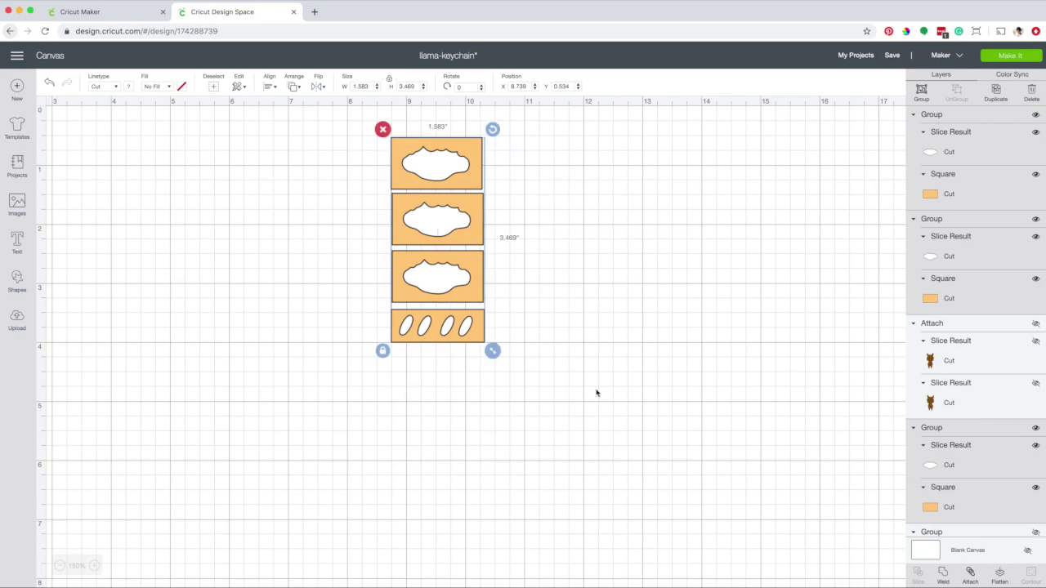
left_click(971, 575)
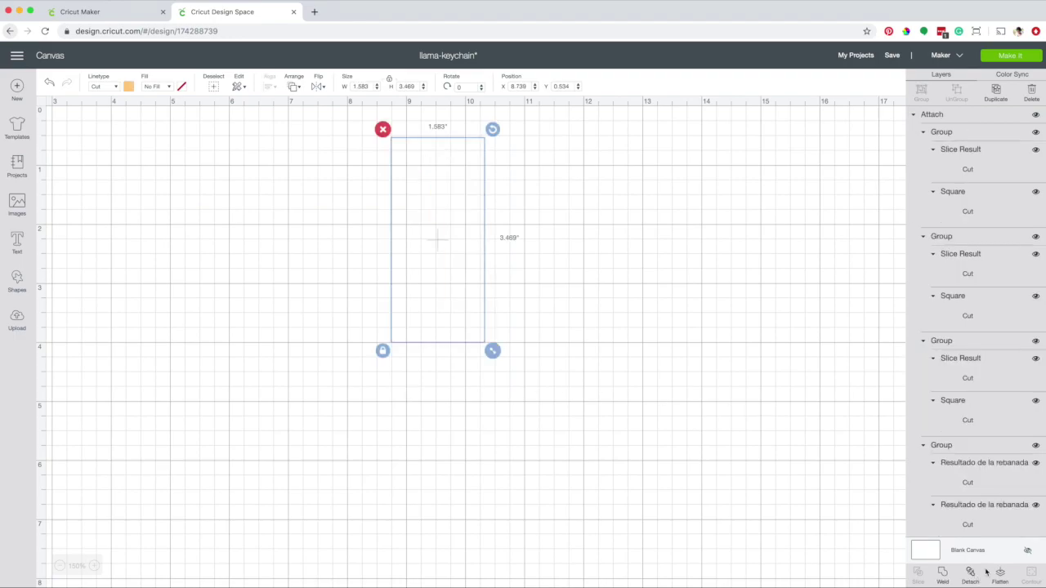
left_click(1005, 57)
left_click(119, 222)
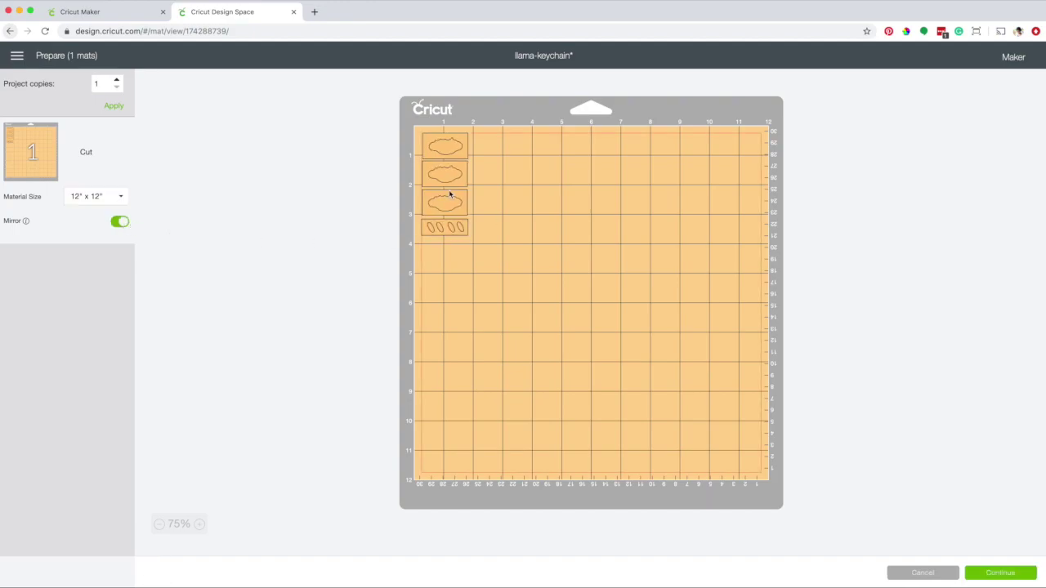
left_click(999, 574)
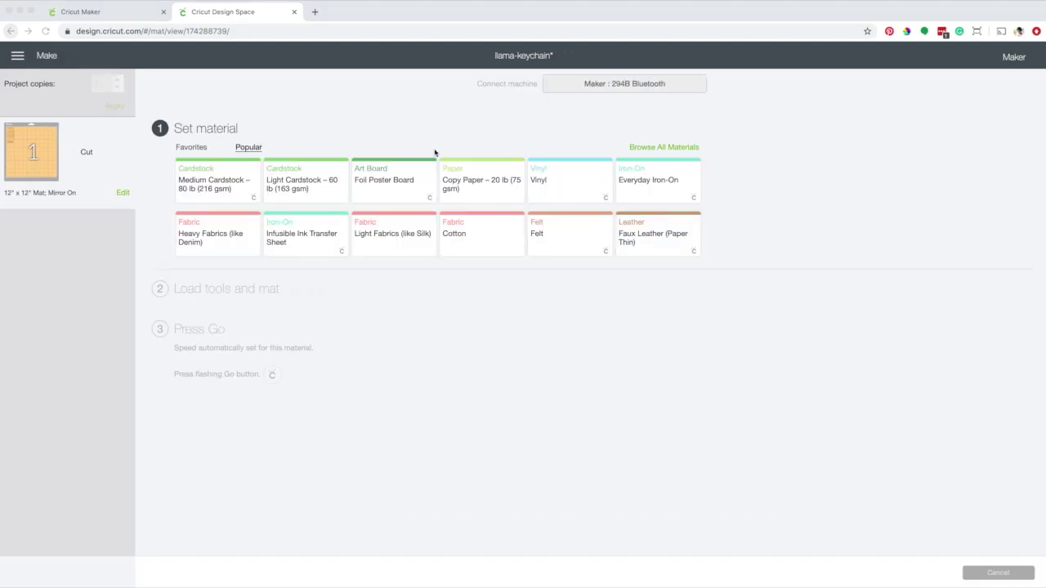
Search all materials for "glitter" and set the cutting material to Glitter Iron-On
left_click(666, 148)
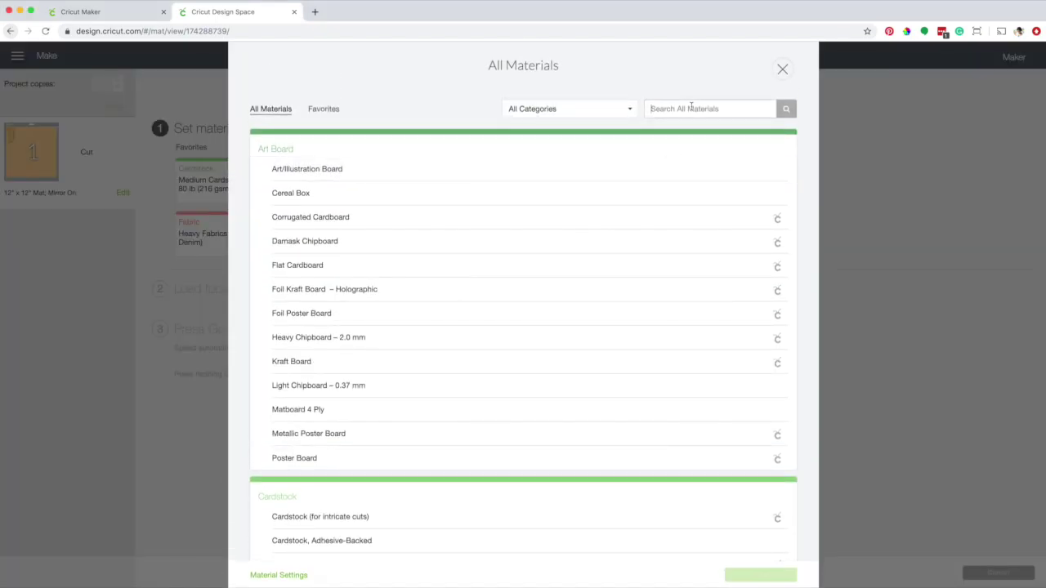
type("glitter")
key("Return")
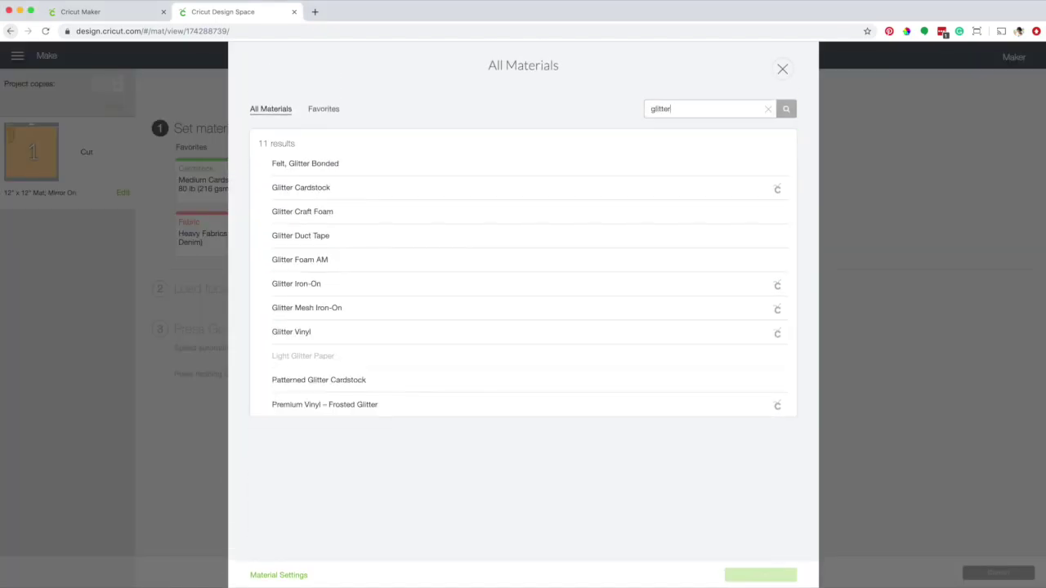
left_click(347, 290)
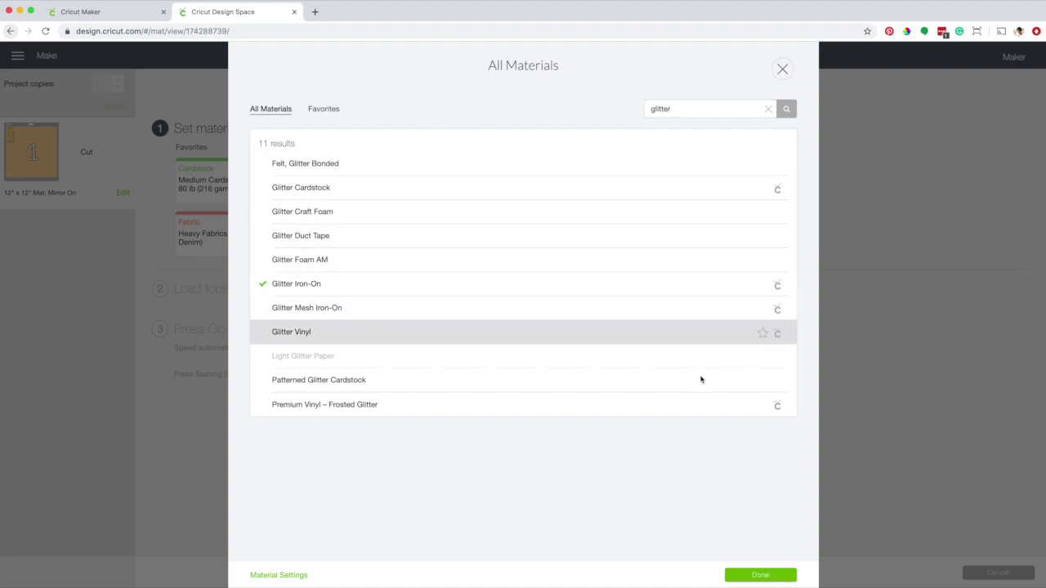
left_click(761, 575)
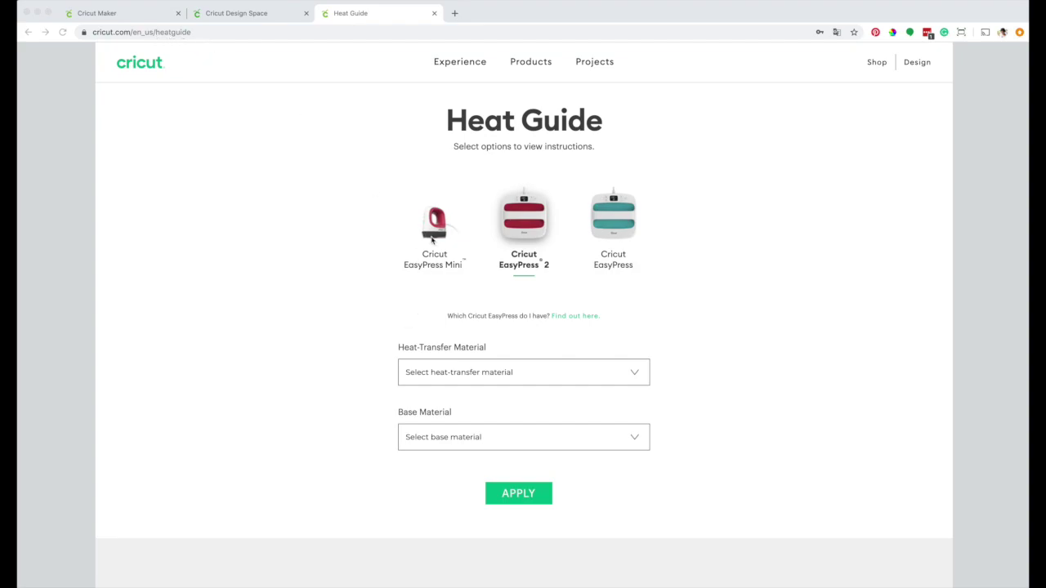
In the Cricut Heat Guide, get the instructions for Cricut EasyPress Mini with Glitter heat-transfer material on a Faux Leather base
left_click(433, 244)
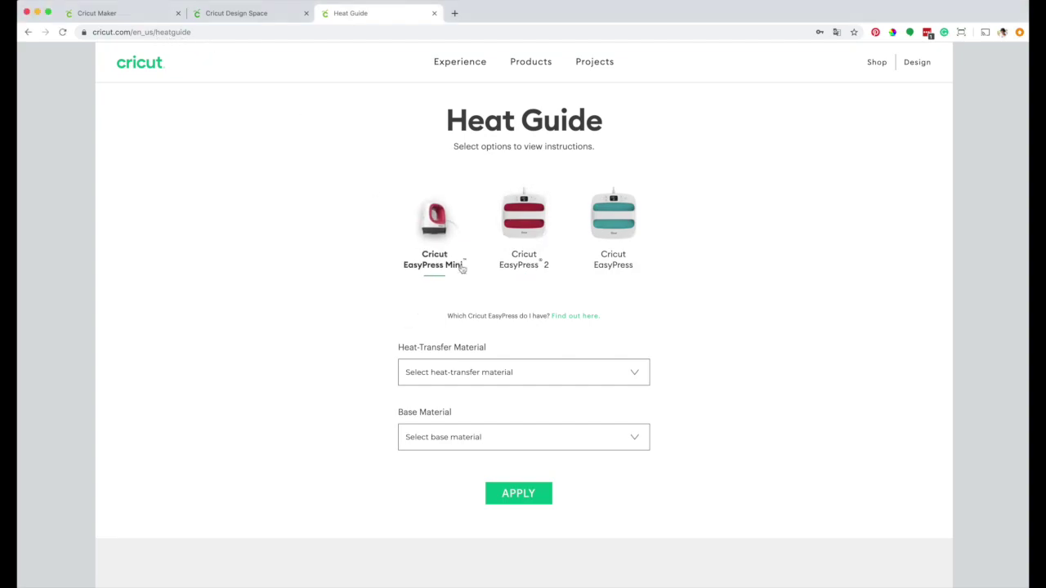
left_click(524, 373)
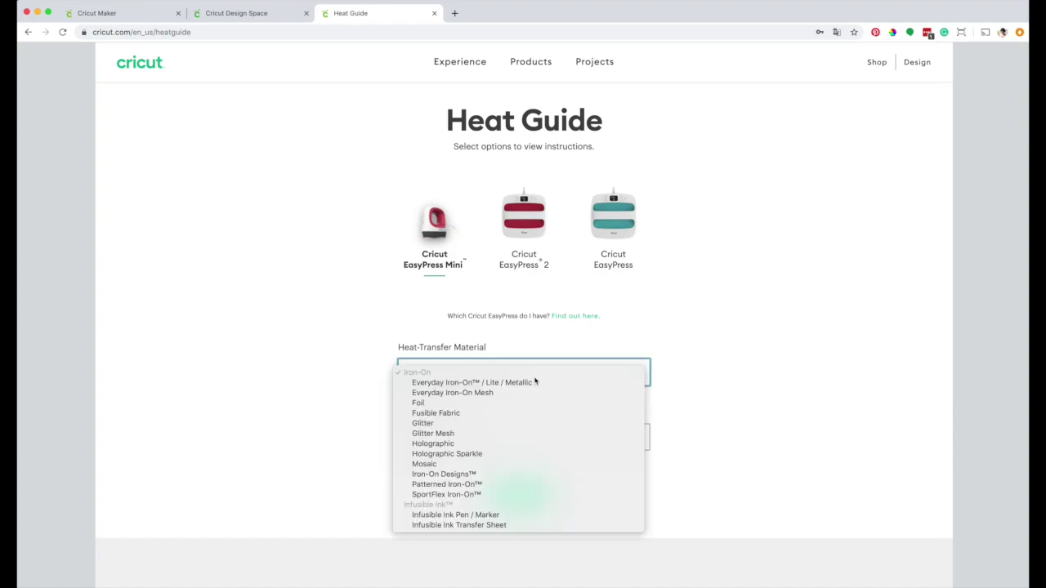
left_click(434, 424)
left_click(458, 438)
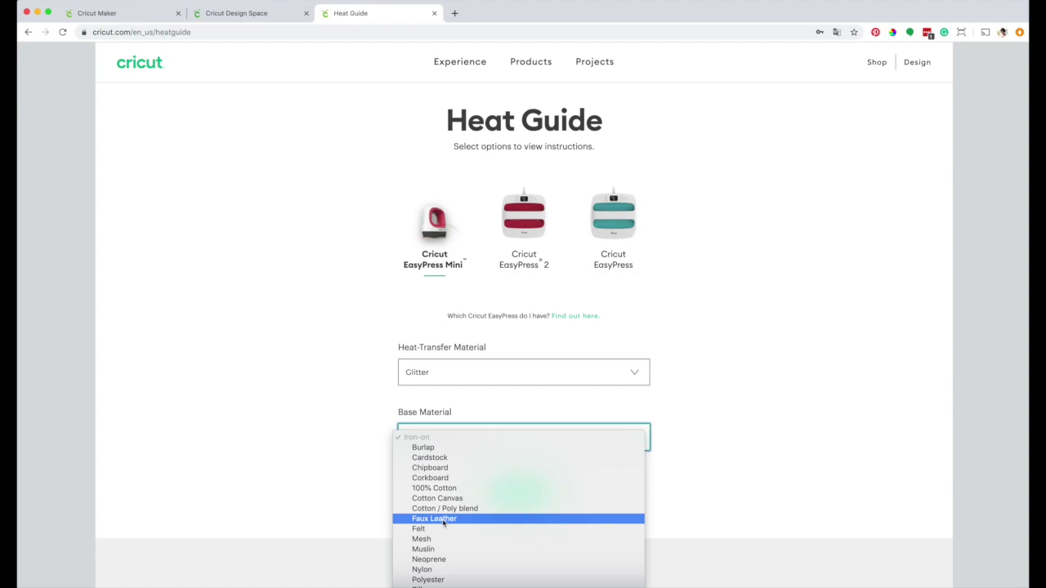
left_click(444, 520)
left_click(514, 494)
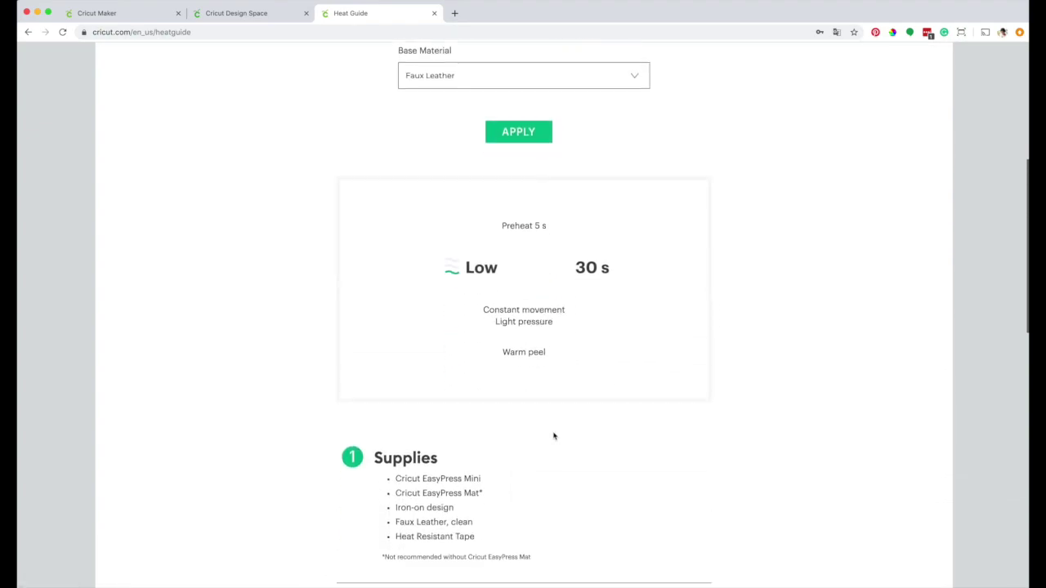